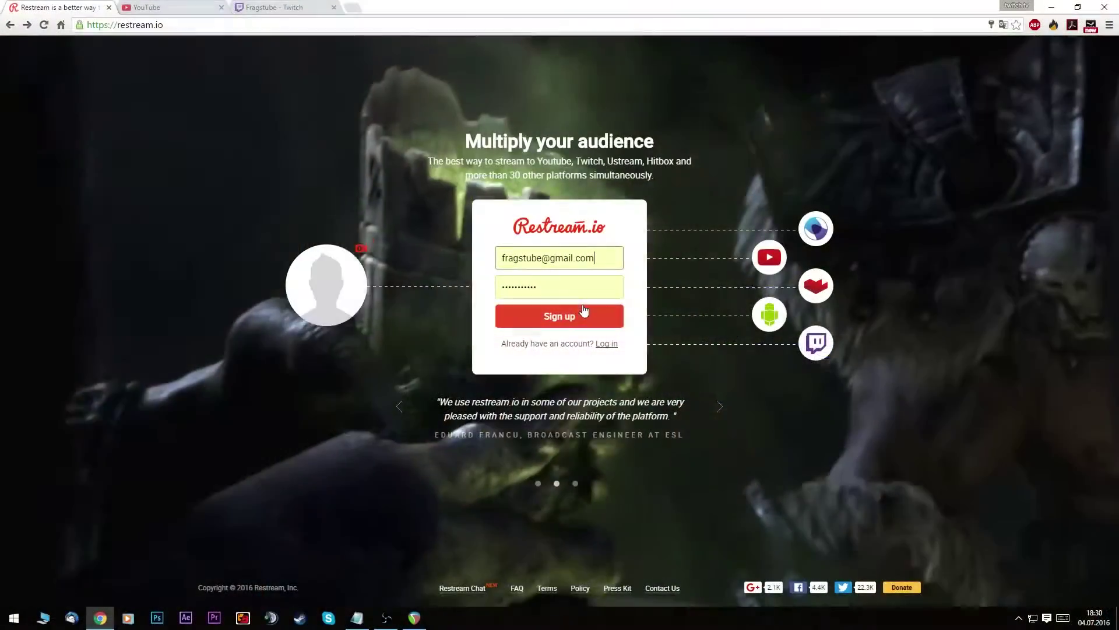
Sign in to Restream.io to reach the dashboard with the offline Azubu, YouTube and Hitbox channels.
click(202, 24)
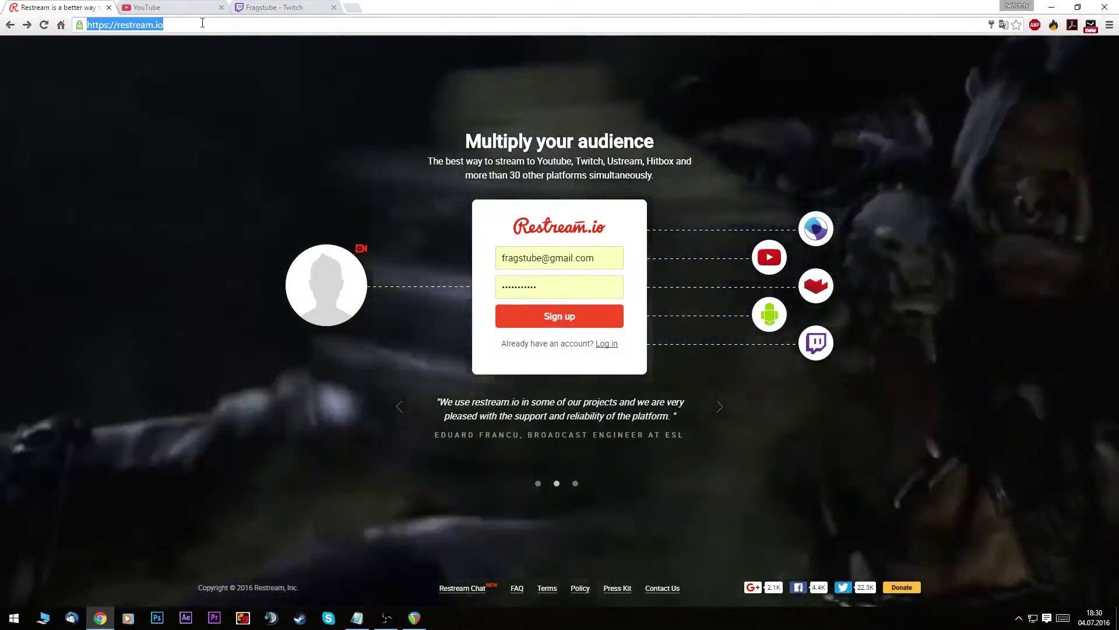
click(201, 24)
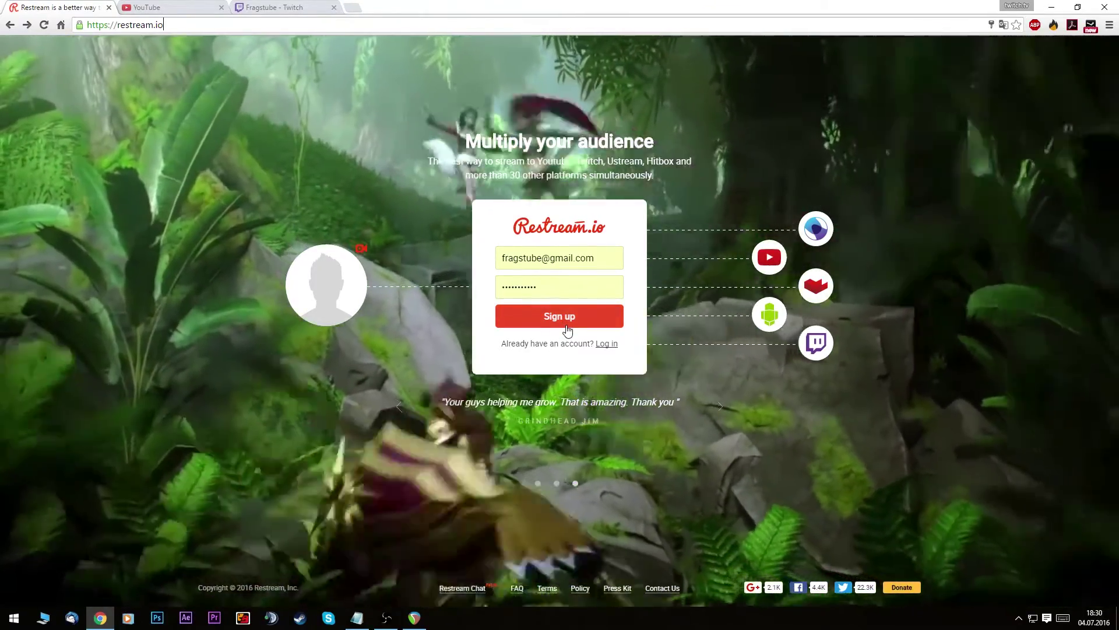
click(591, 326)
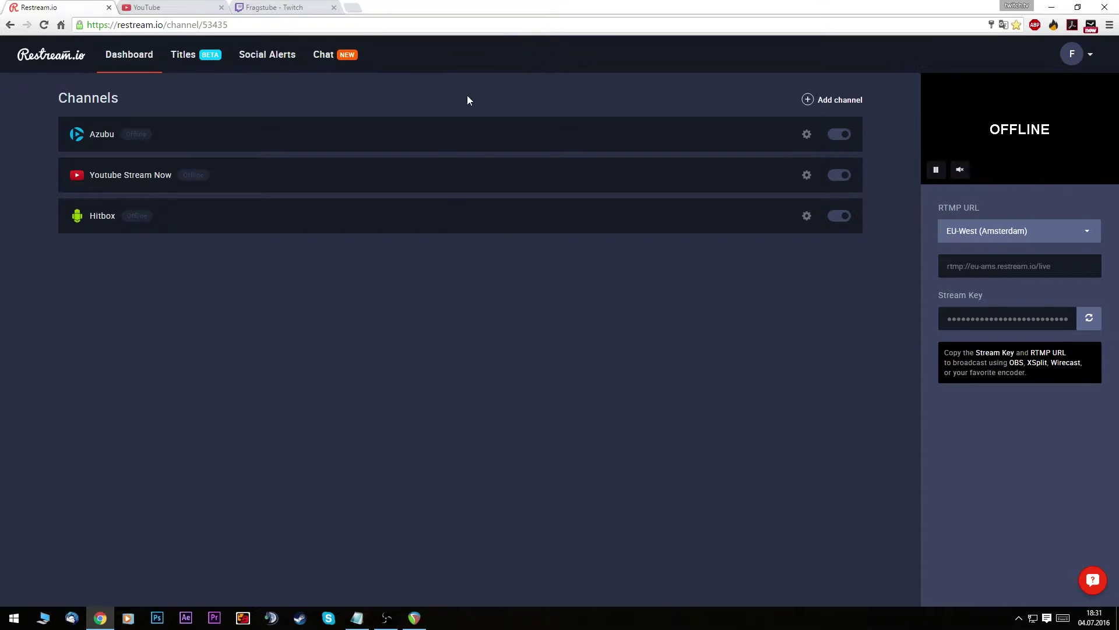
Add a Twitch channel by connecting and authorizing the Twitch account for Restream.
click(810, 102)
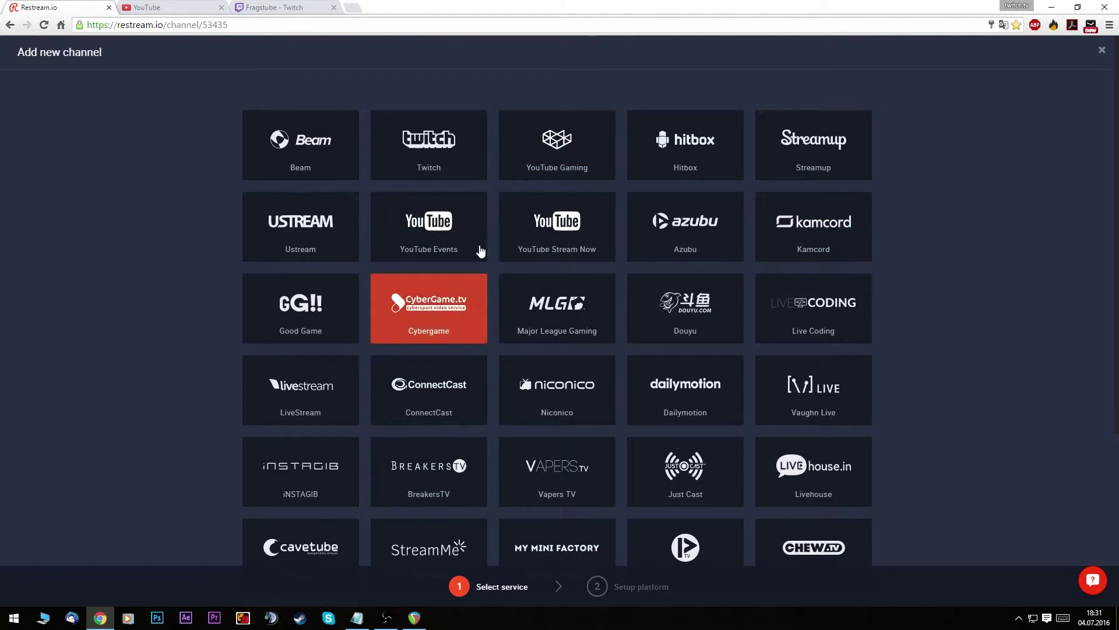
click(458, 157)
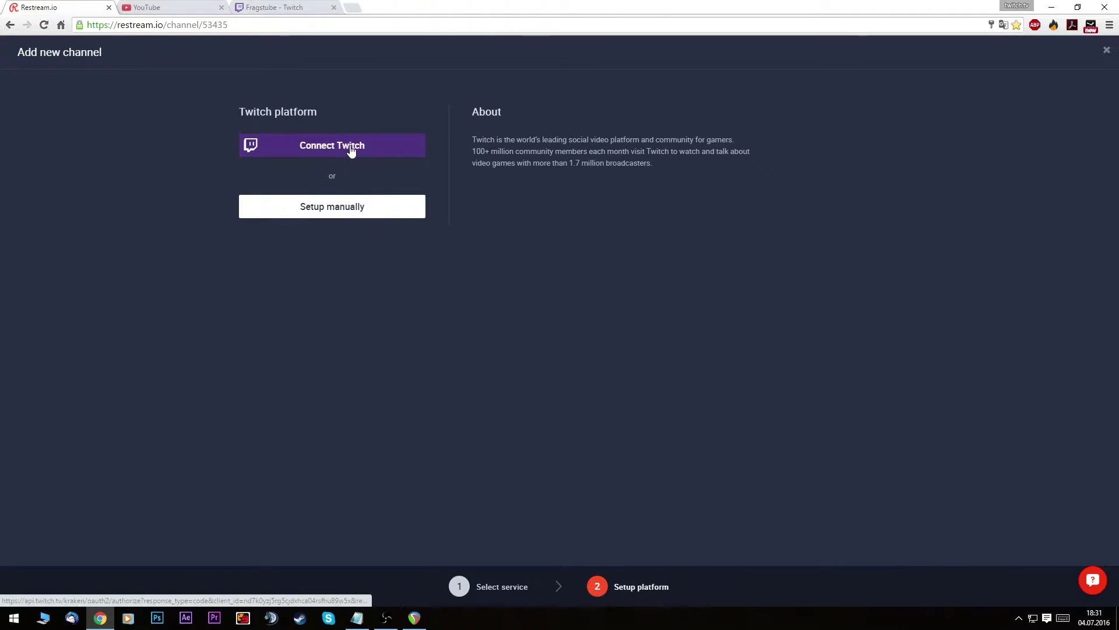
click(389, 154)
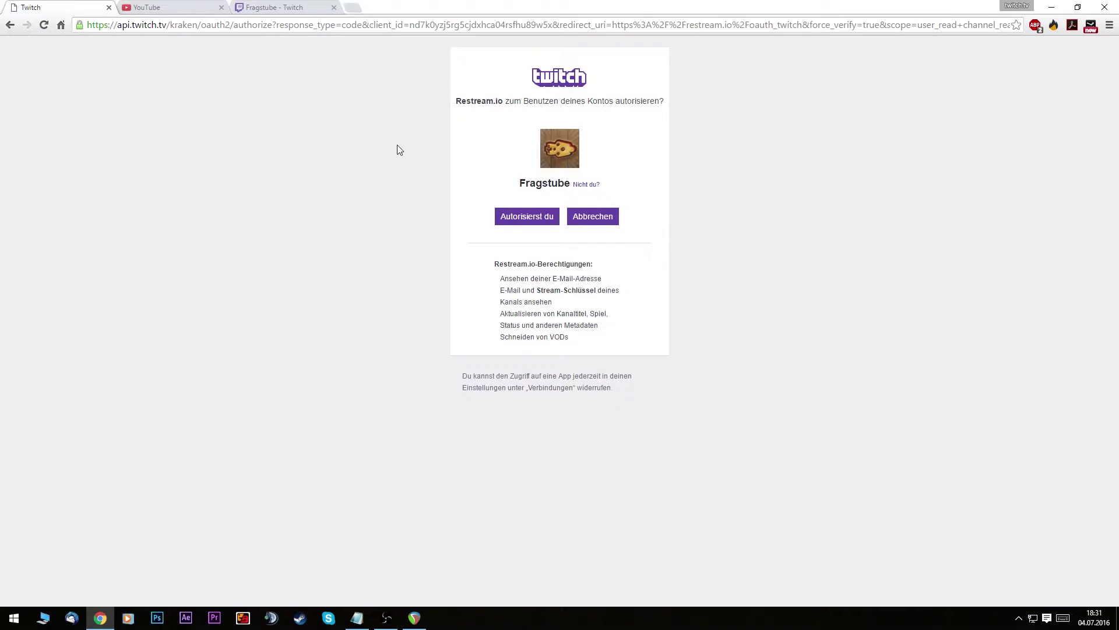
click(531, 222)
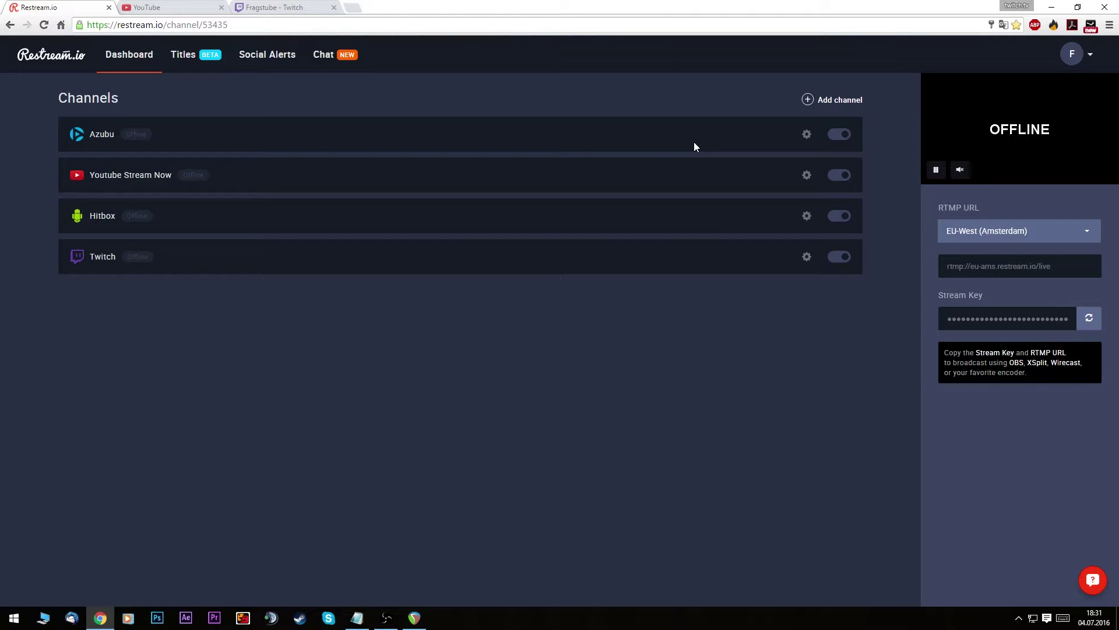
Save the Twitch channel with the EU: Amsterdam, NL server and update the browser's saved password.
click(807, 259)
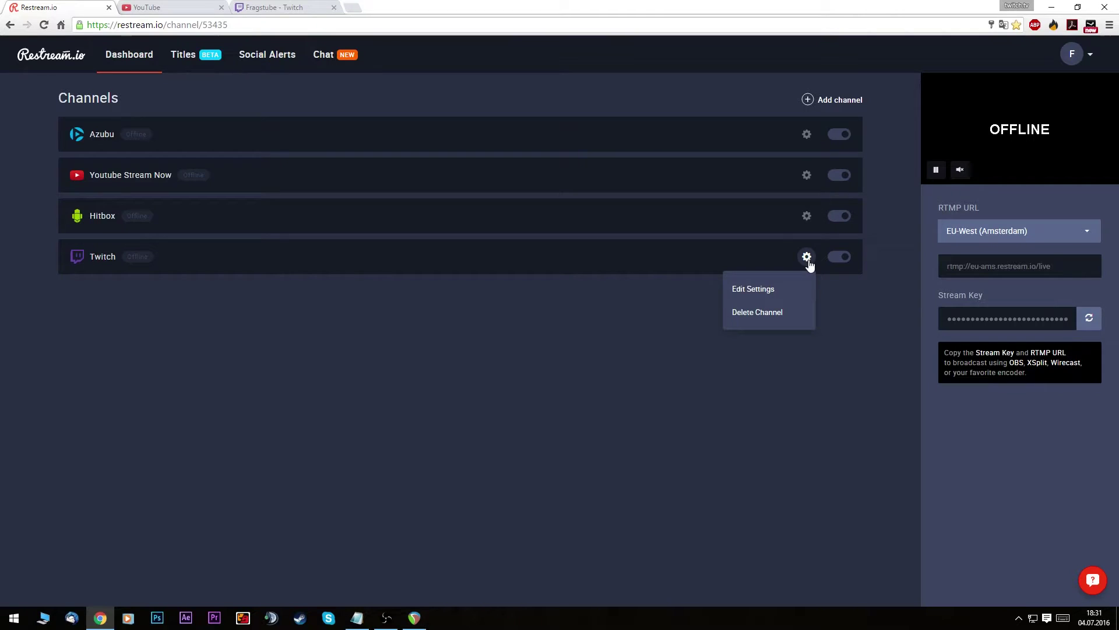
click(786, 296)
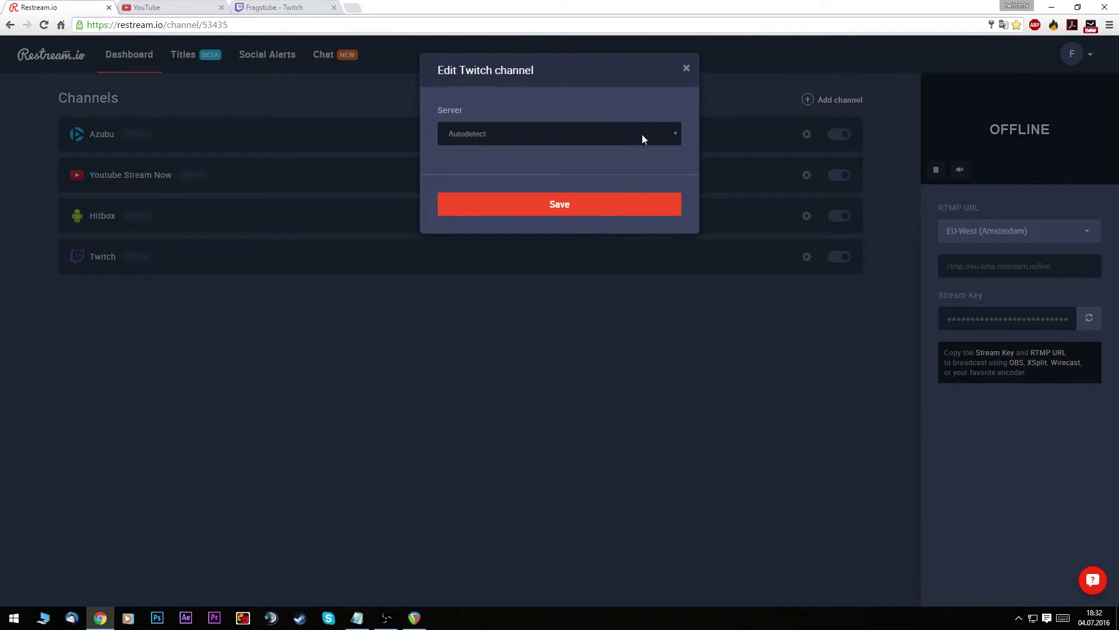
click(669, 133)
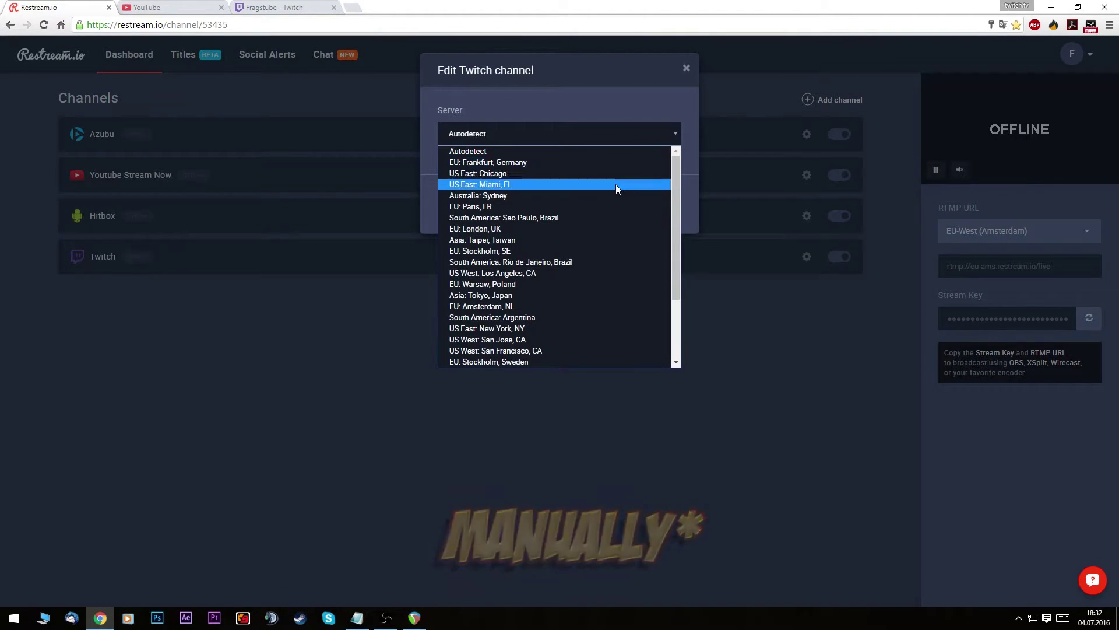
click(572, 306)
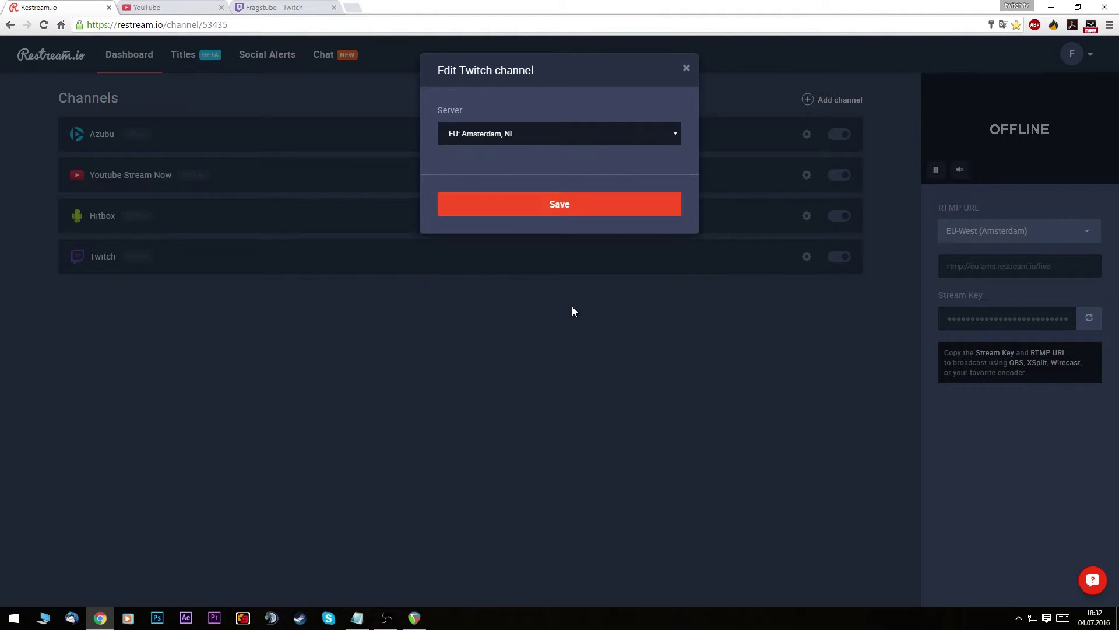
click(572, 206)
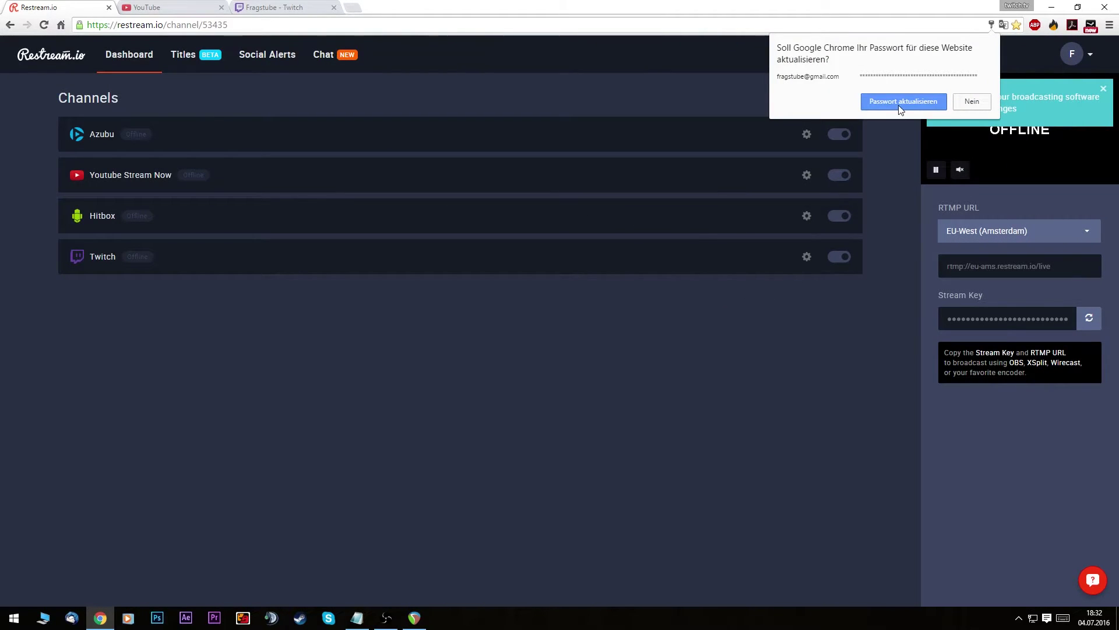
click(899, 104)
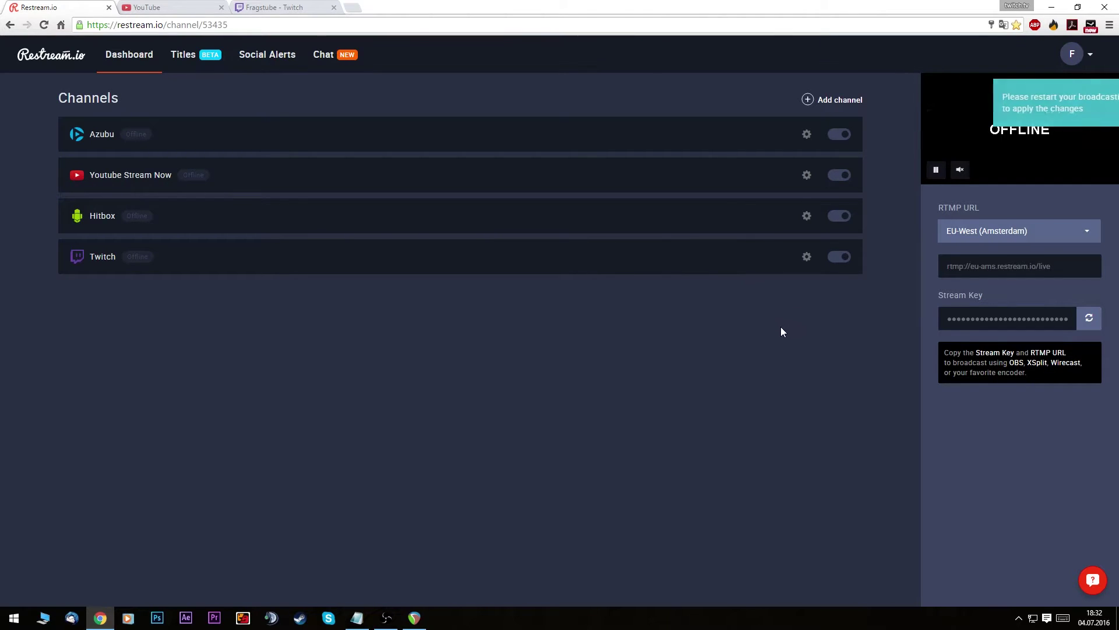
click(971, 237)
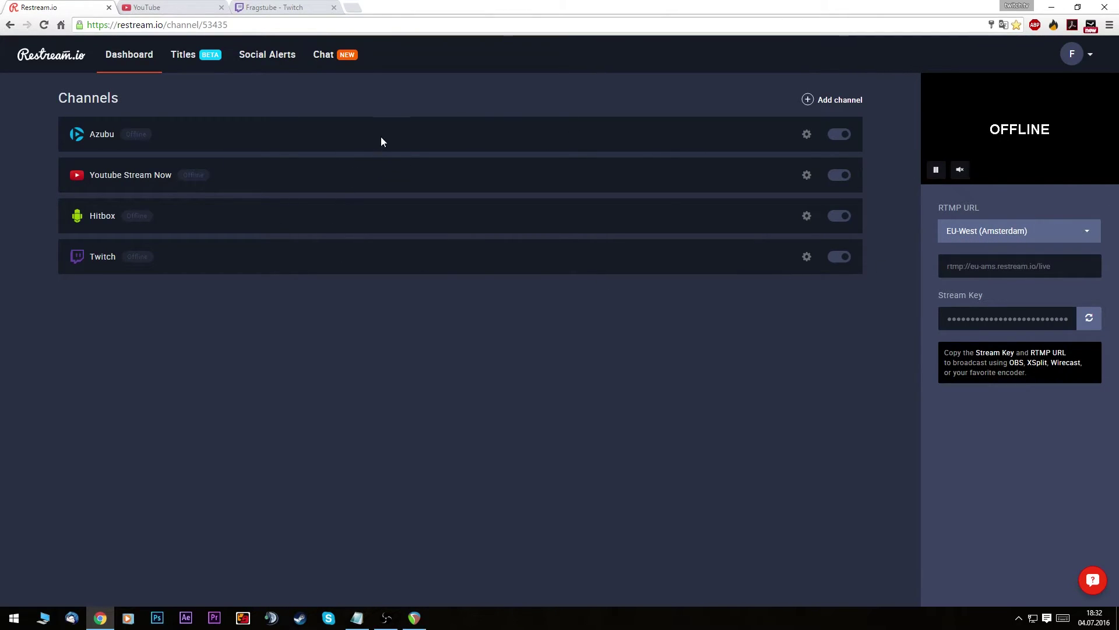
click(811, 103)
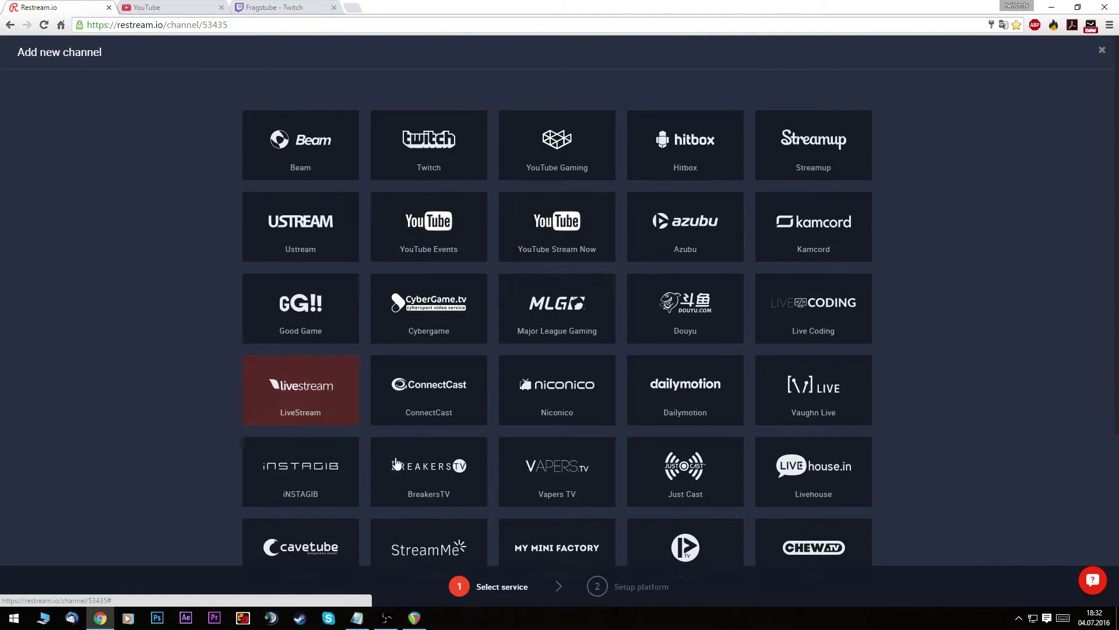
scroll(520, 463, down, 3)
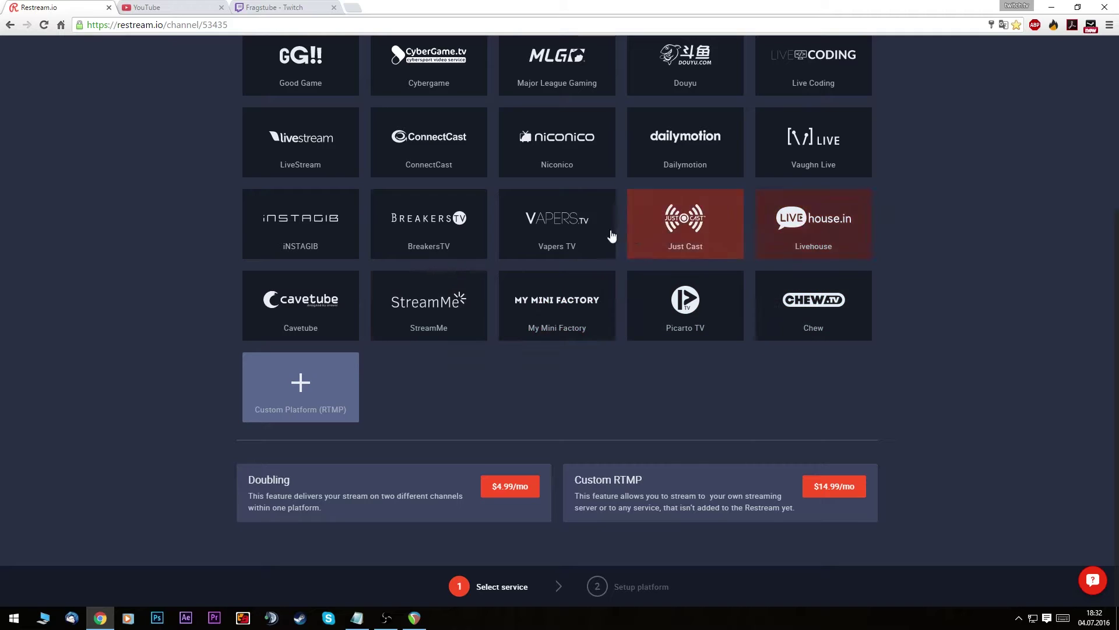
scroll(299, 214, up, 1)
scroll(836, 202, up, 1)
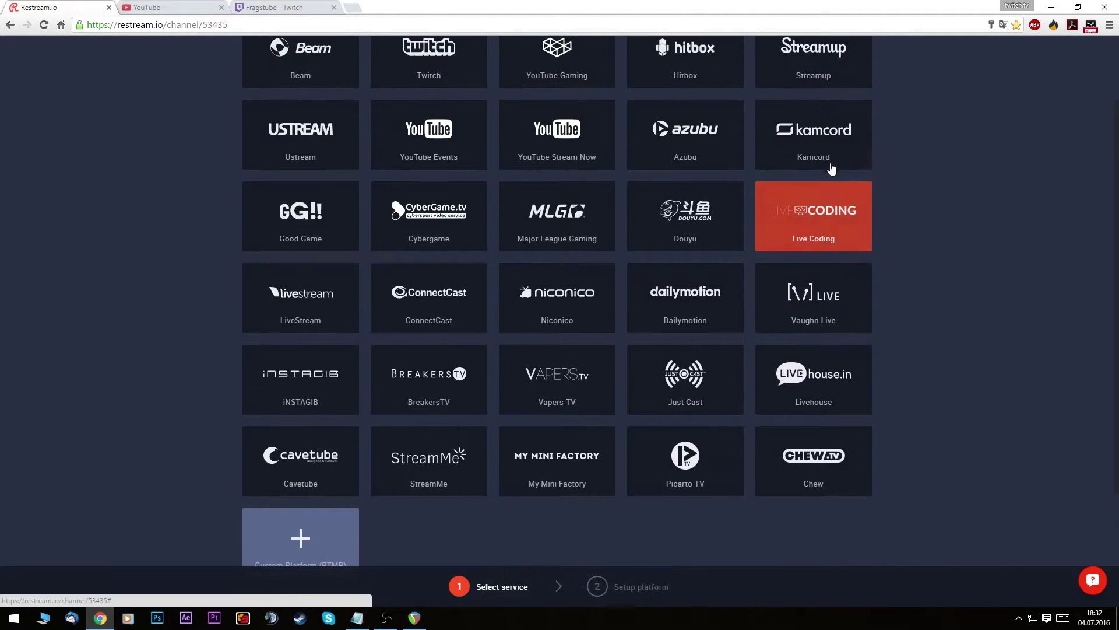
scroll(823, 175, up, 1)
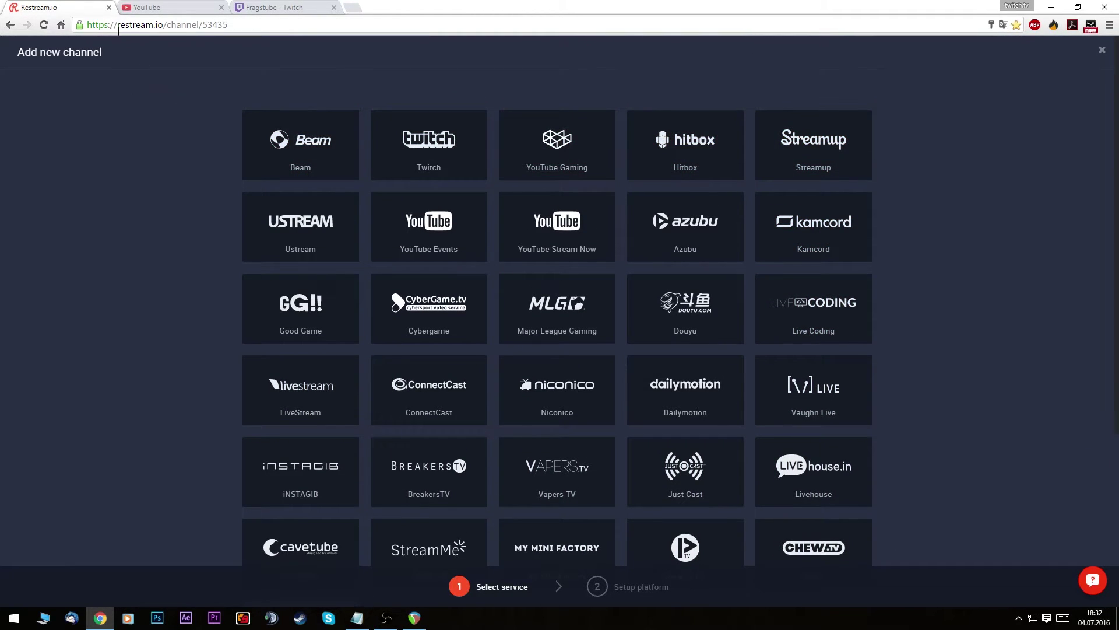
scroll(496, 193, down, 3)
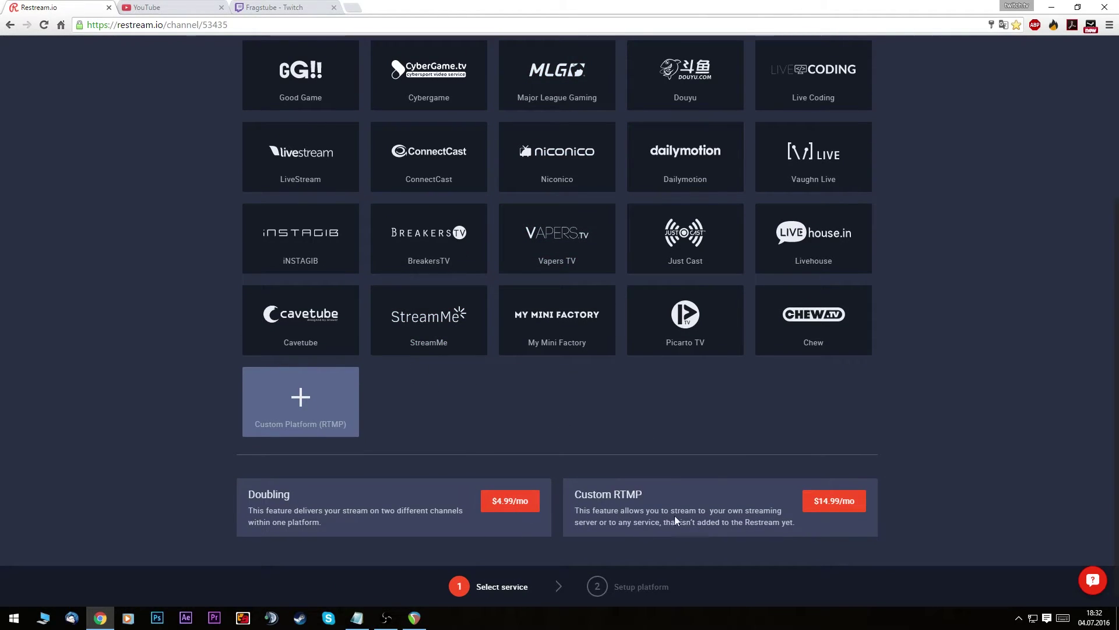
scroll(611, 333, up, 3)
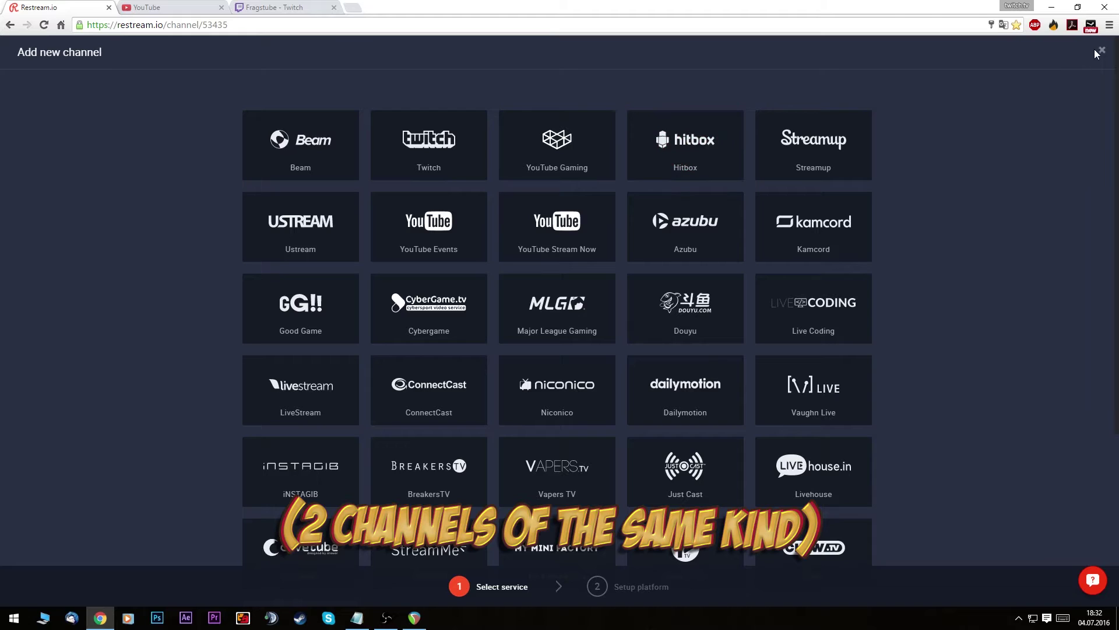
click(1101, 52)
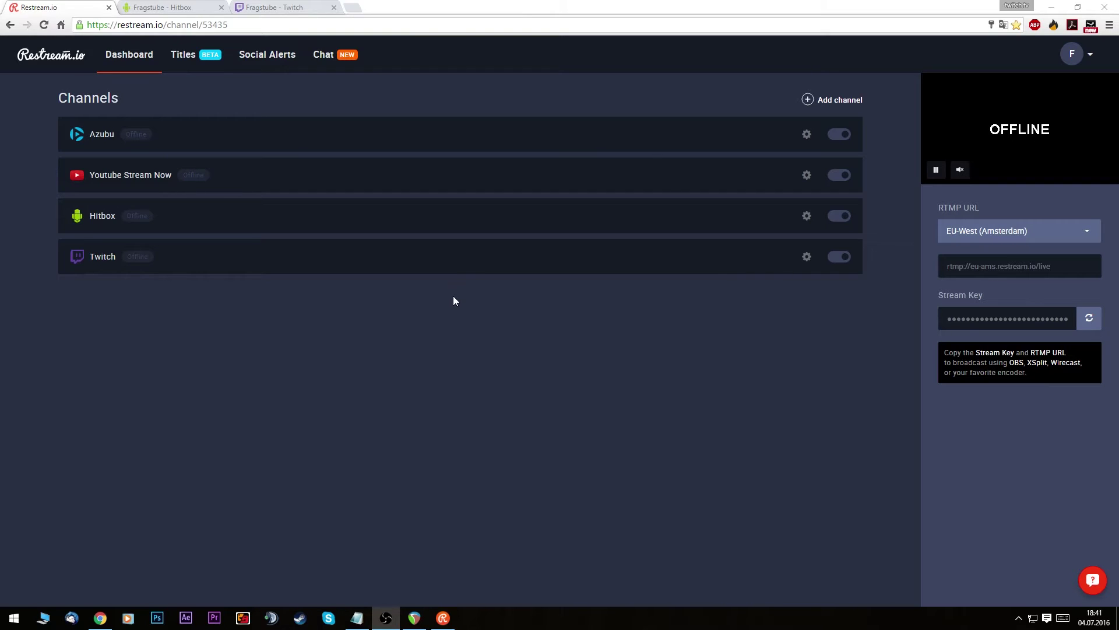
Open Restream Multichat in a new tab and move its chat window to the screen centre.
click(334, 58)
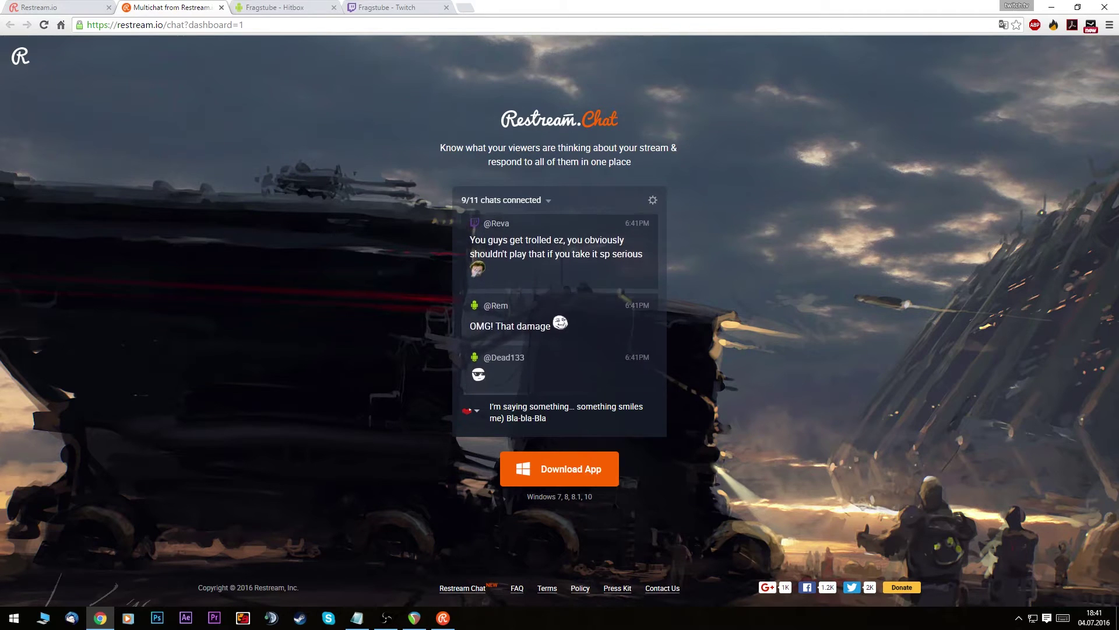
drag(1118, 114, 651, 167)
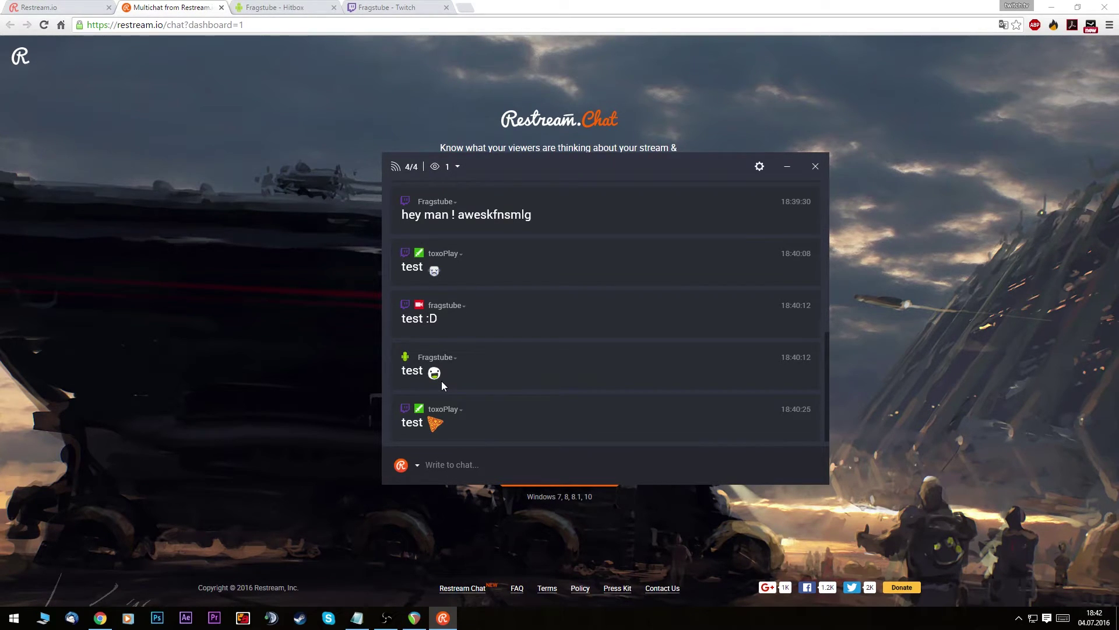
Send 'test123' in the Twitch chat, confirm it in Restream Chat, then switch to Hitbox.
click(392, 7)
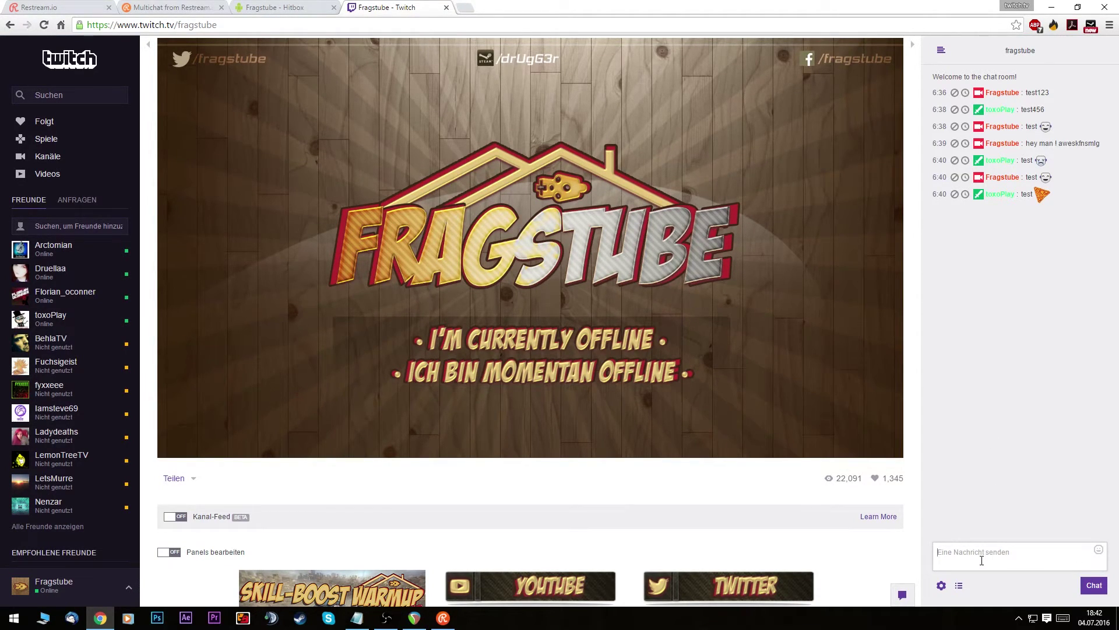
text(test123)
key(Return)
click(443, 618)
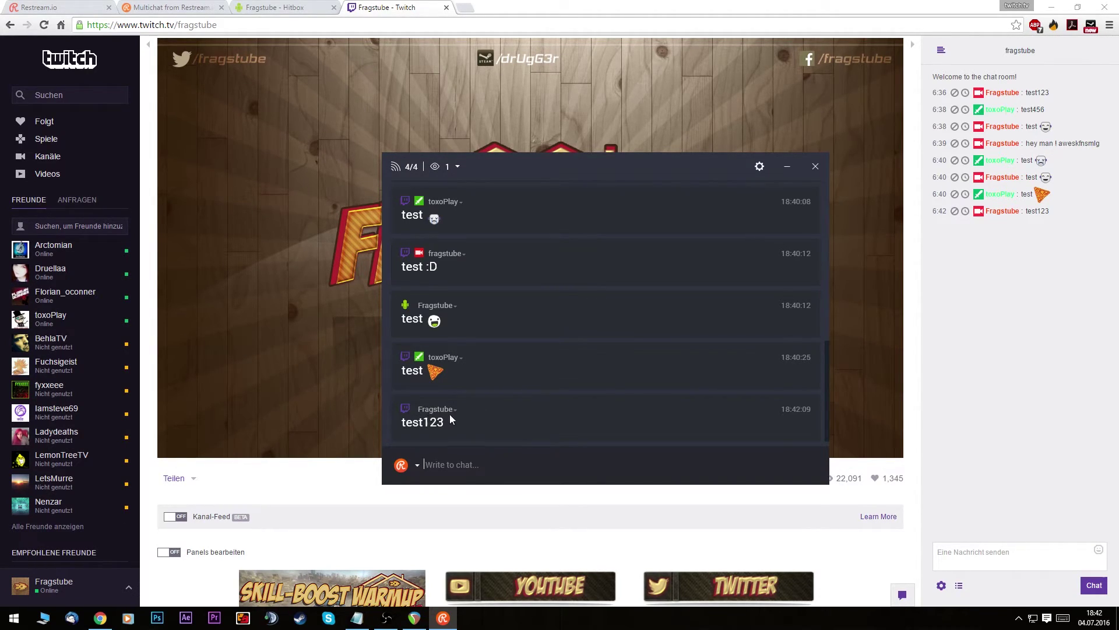
click(287, 7)
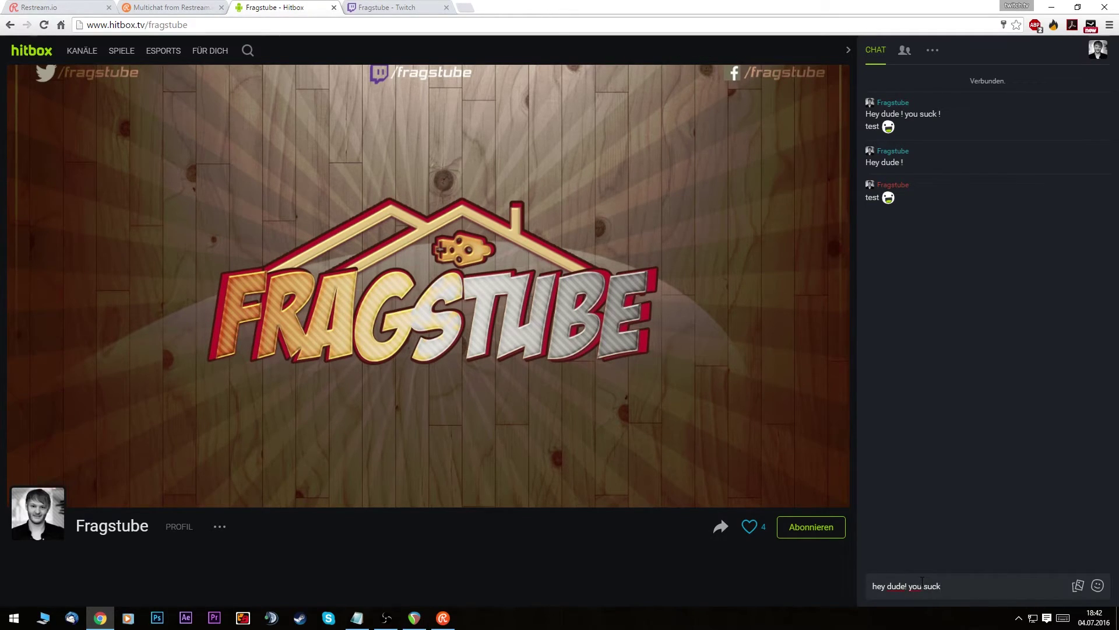
Send 'hey dude! you suck' in the Hitbox chat and view it in Restream Chat.
key(Return)
click(443, 617)
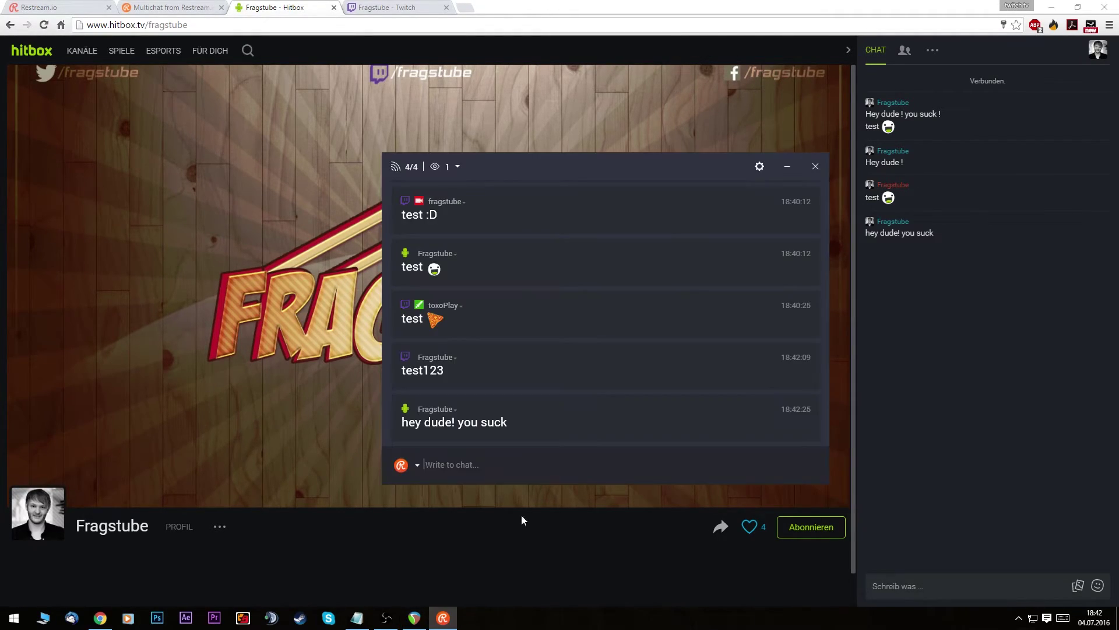